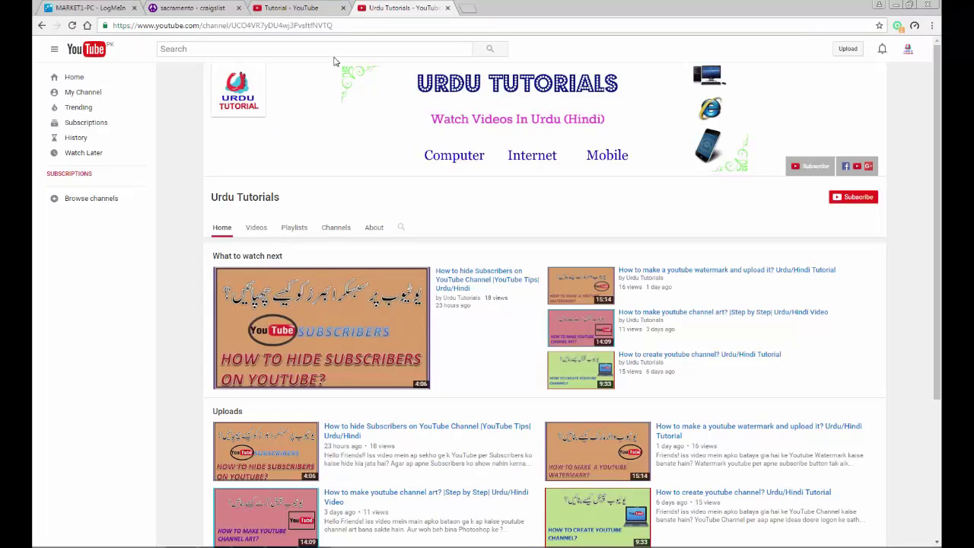
Turn on "Customize the layout of your channel" in the Tutorial channel's settings and save them
click(322, 11)
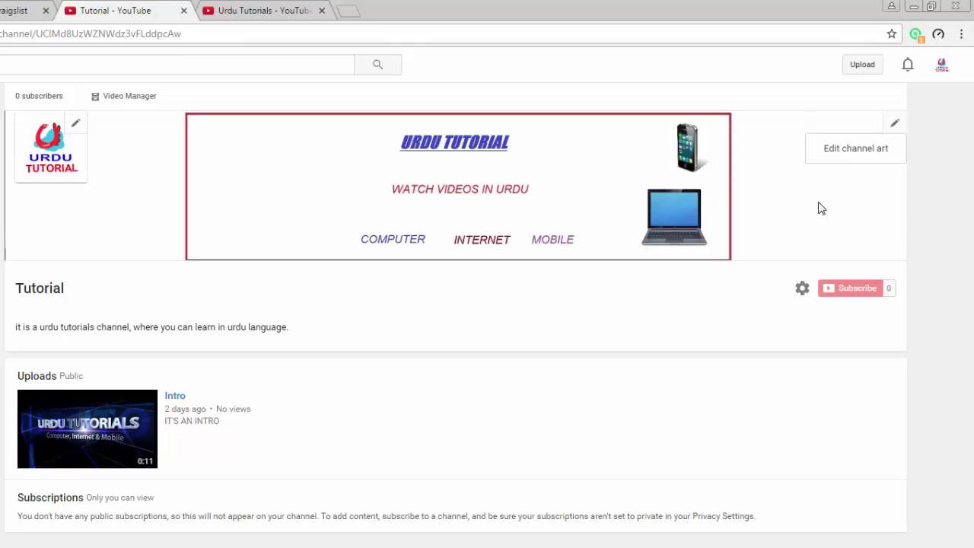
click(803, 291)
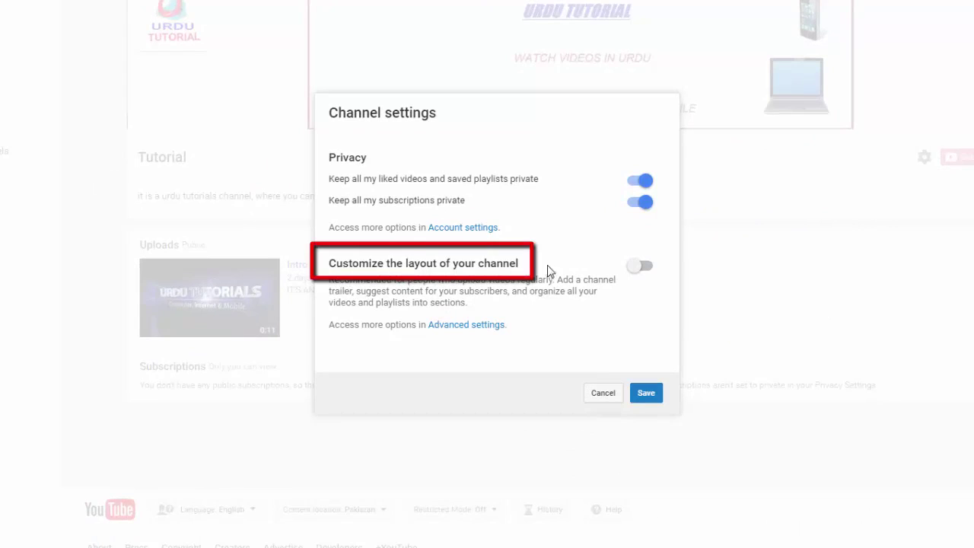
click(643, 270)
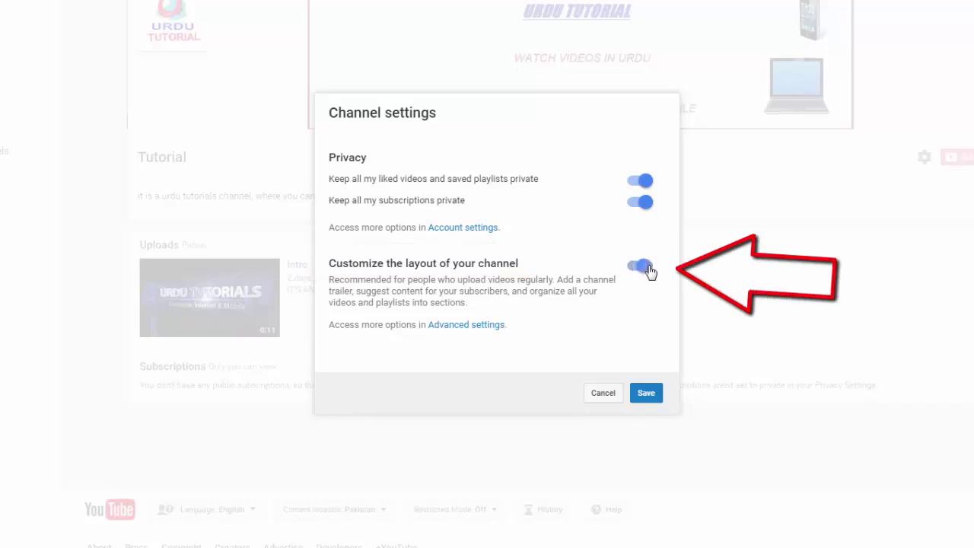
click(646, 393)
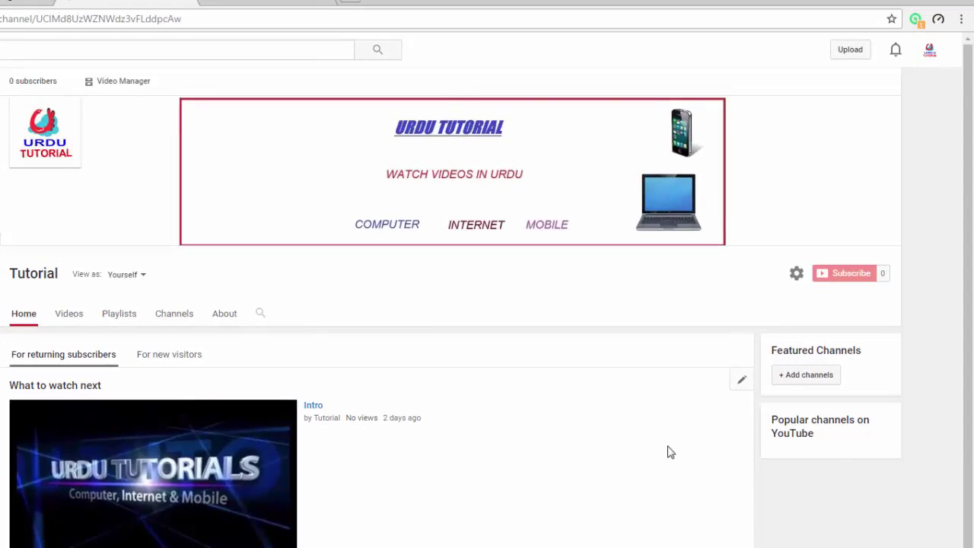
Open the Tutorial channel's custom links for editing and look at the Urdu Tutorials channel as an example
mouse_move(876, 140)
click(888, 111)
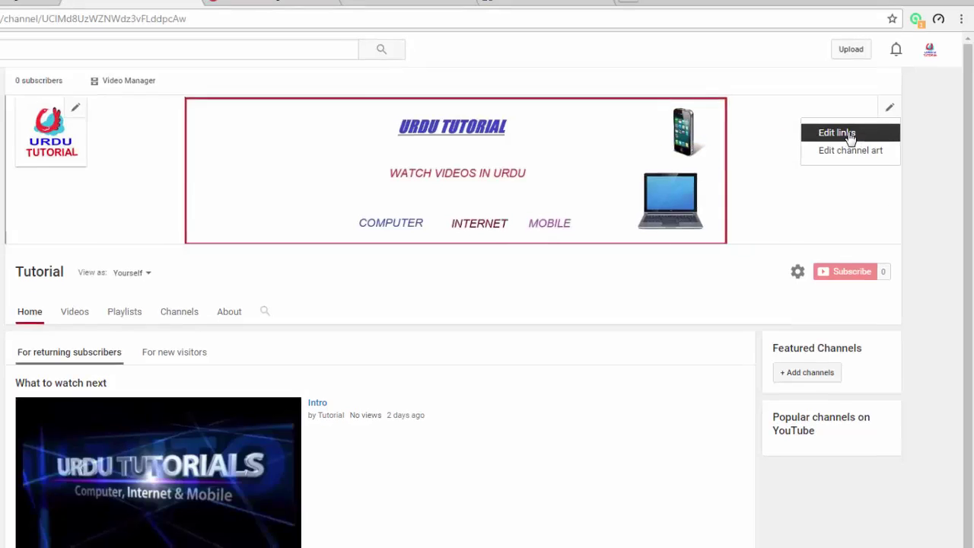
click(860, 122)
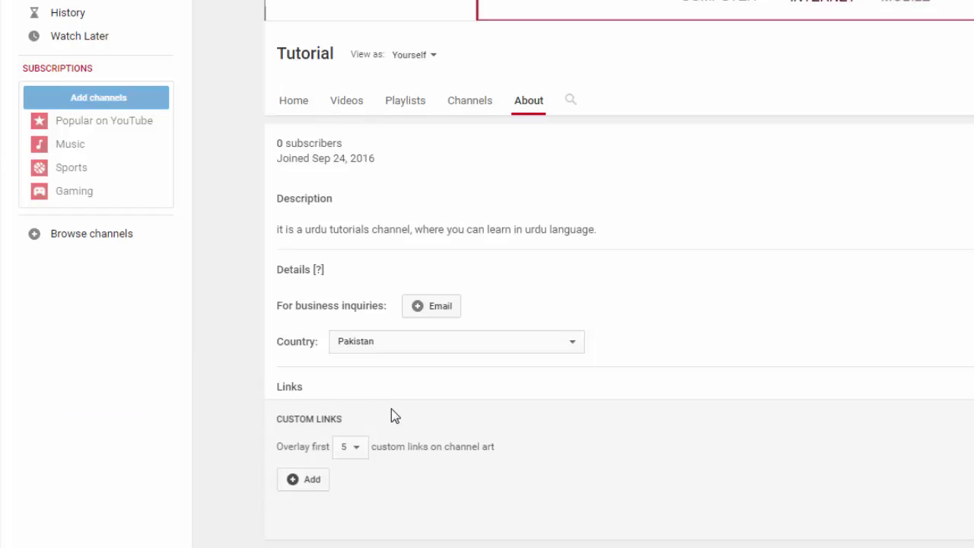
scroll(392, 407, down, 1)
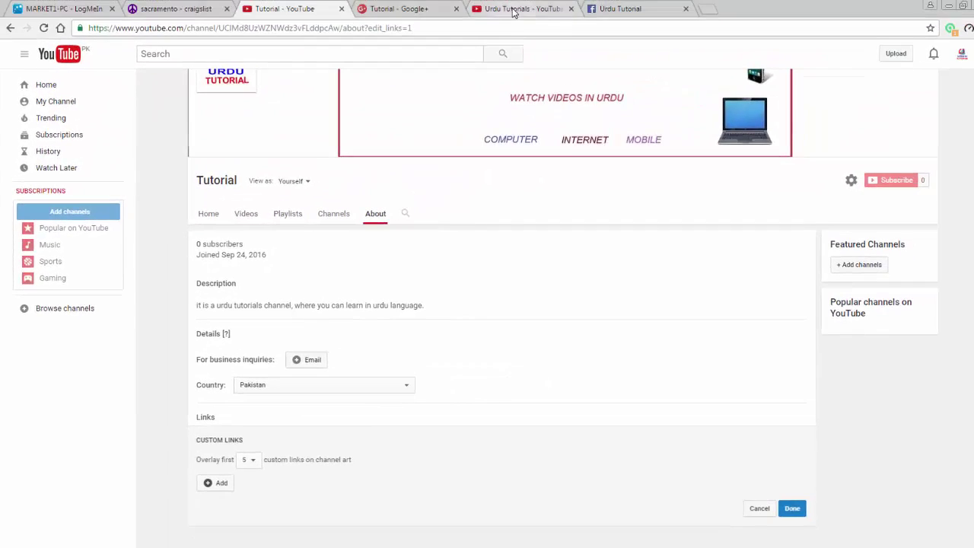
click(514, 9)
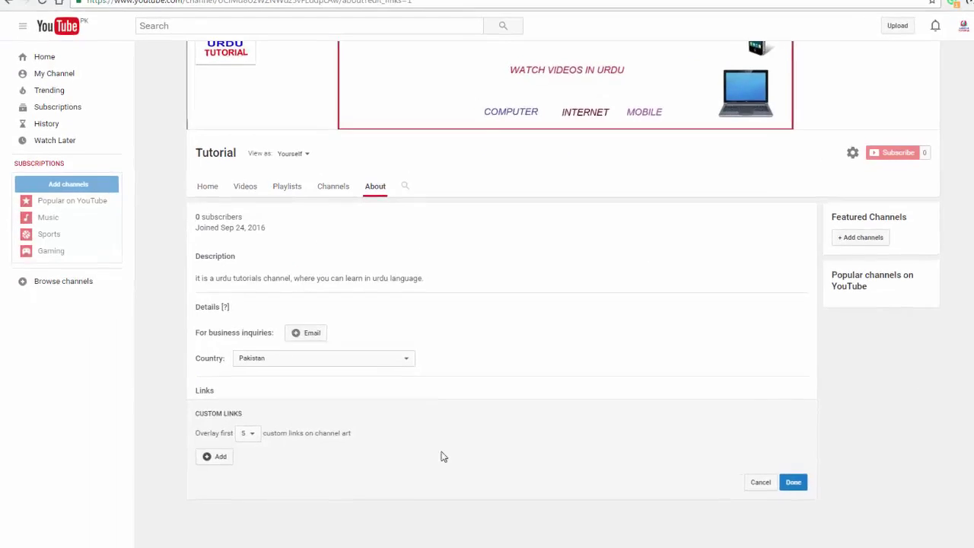
Add a first custom link to the Tutorial channel with the title "Subscribe"
click(251, 436)
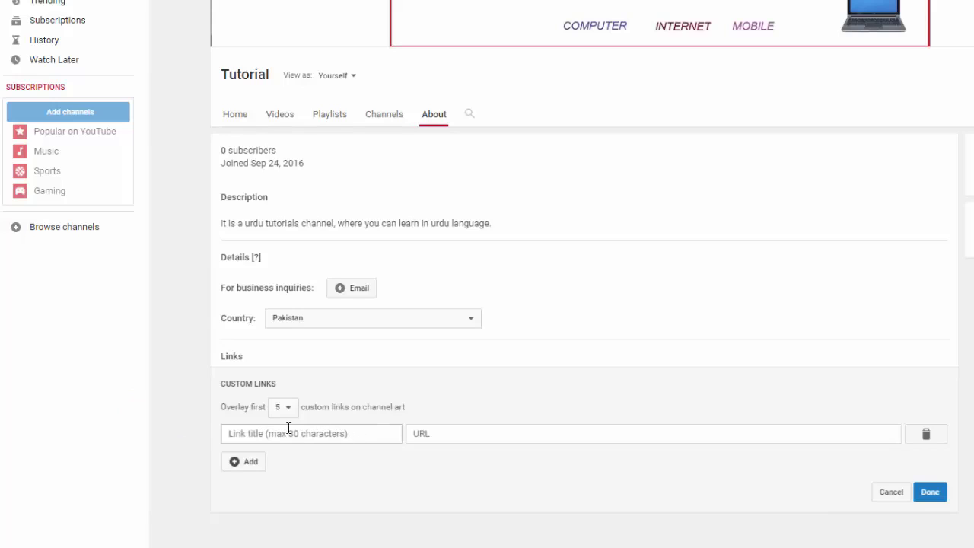
click(357, 436)
text(Subscribe)
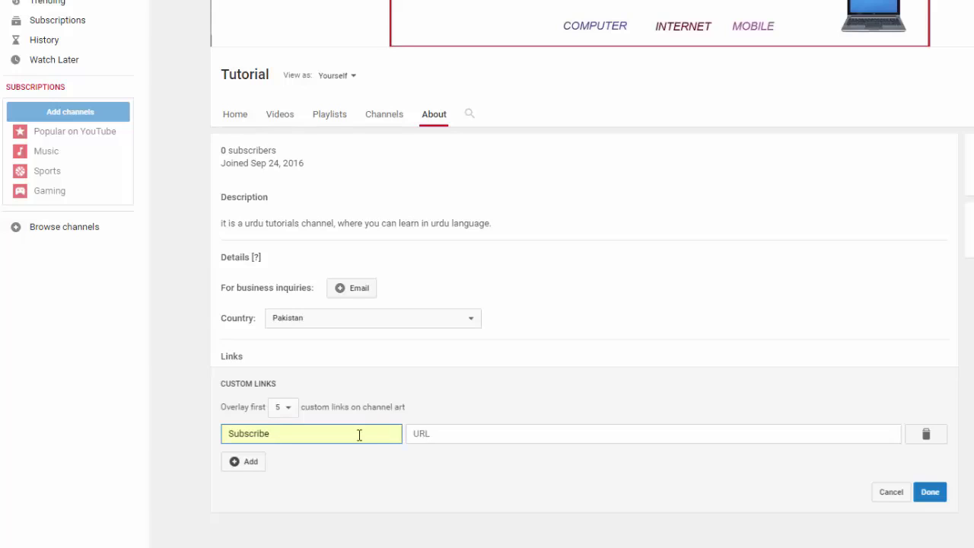
click(460, 434)
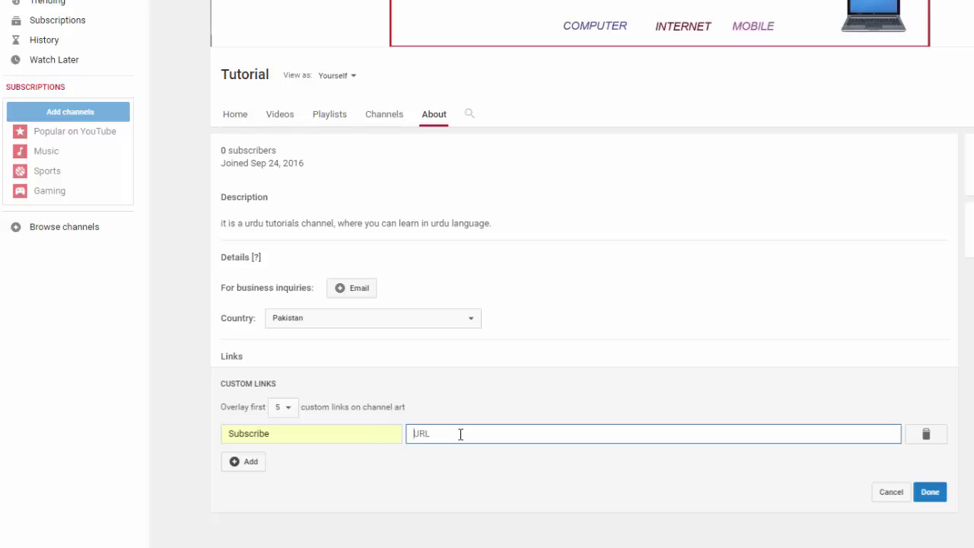
Open the Tutorial channel's own page in a separate browser tab and copy its full web address
scroll(649, 275, up, 1)
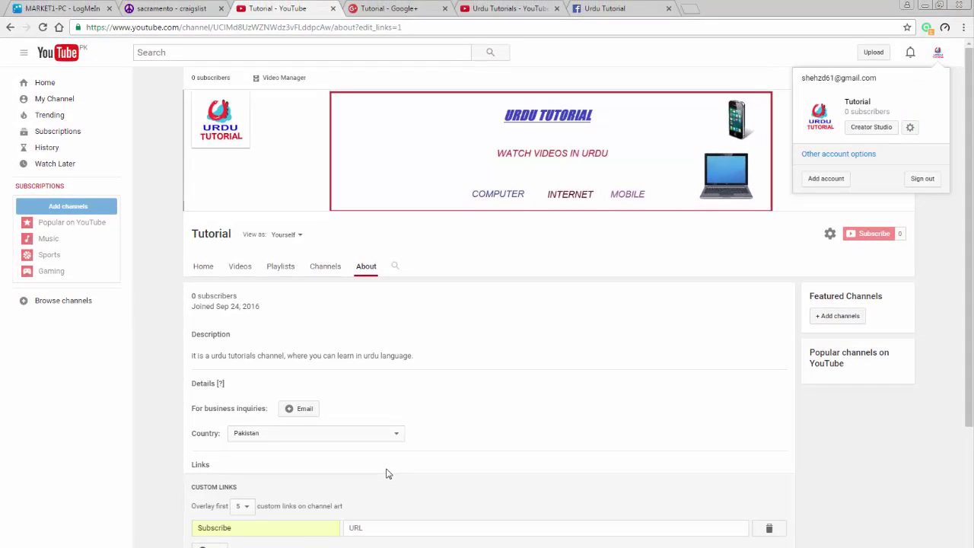
right_click(76, 101)
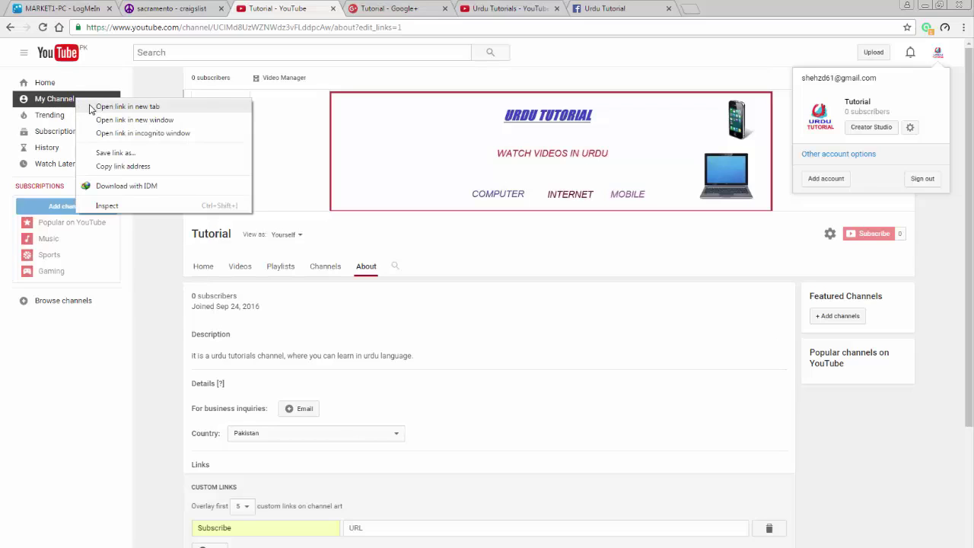
click(93, 105)
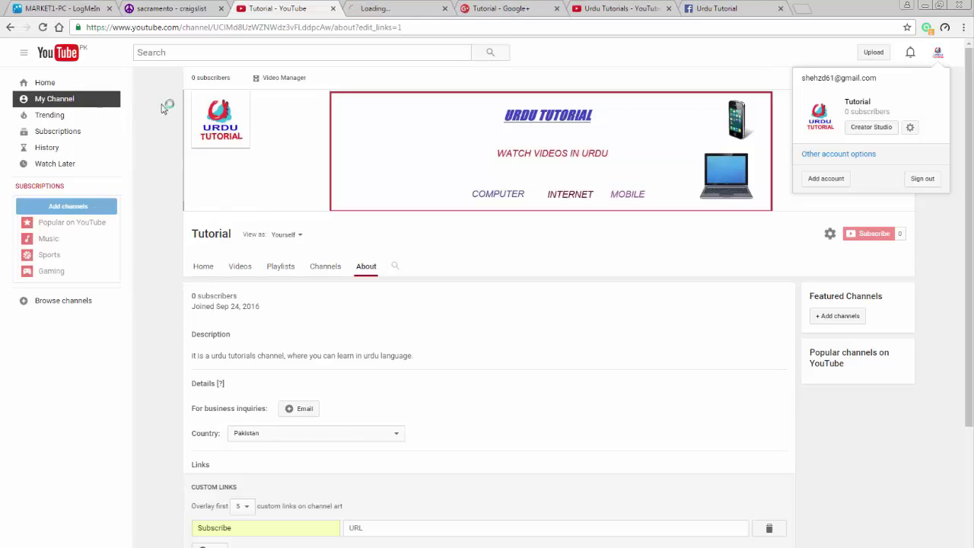
click(373, 8)
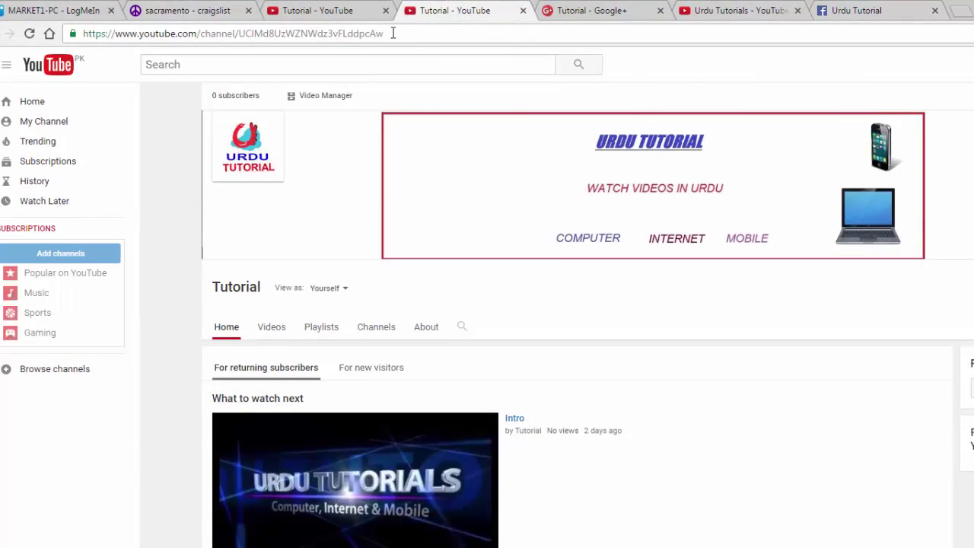
drag(393, 33, 73, 31)
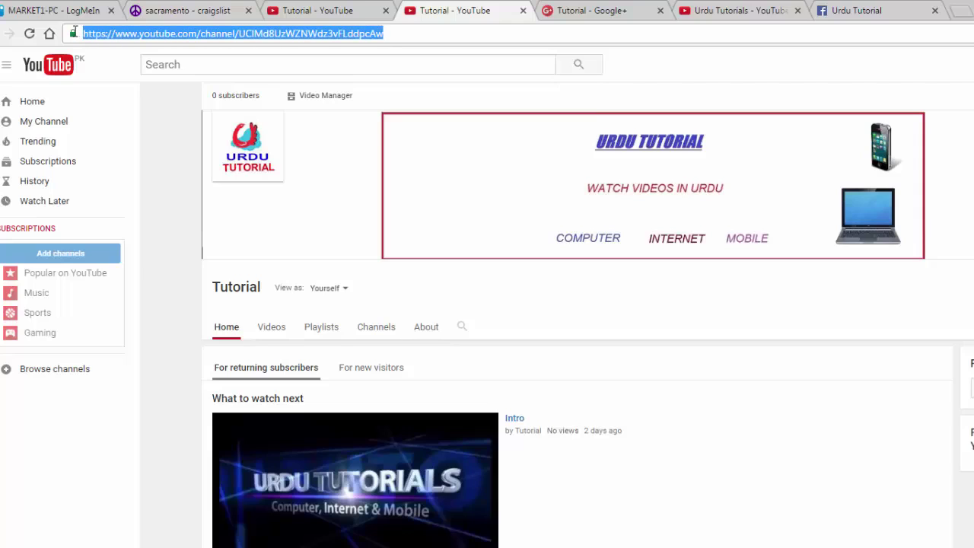
right_click(151, 35)
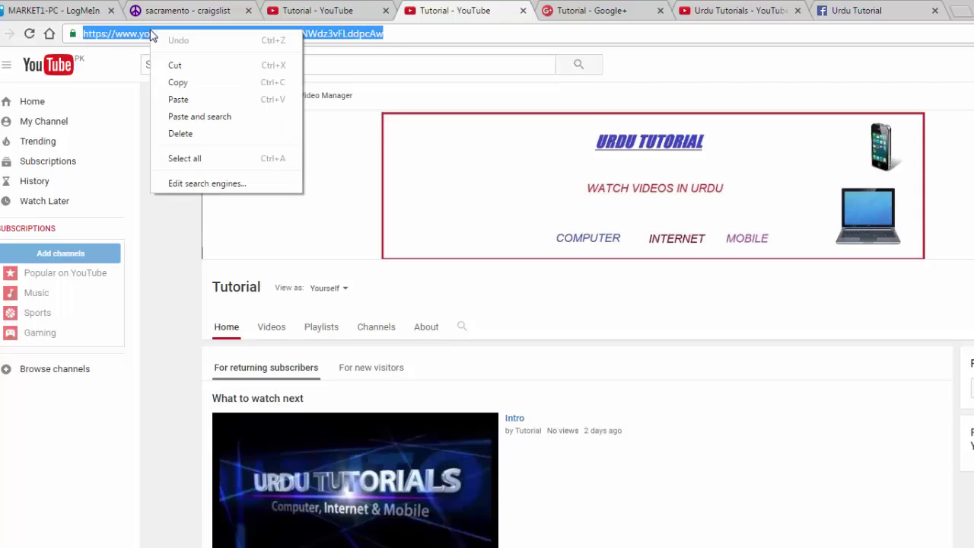
click(174, 82)
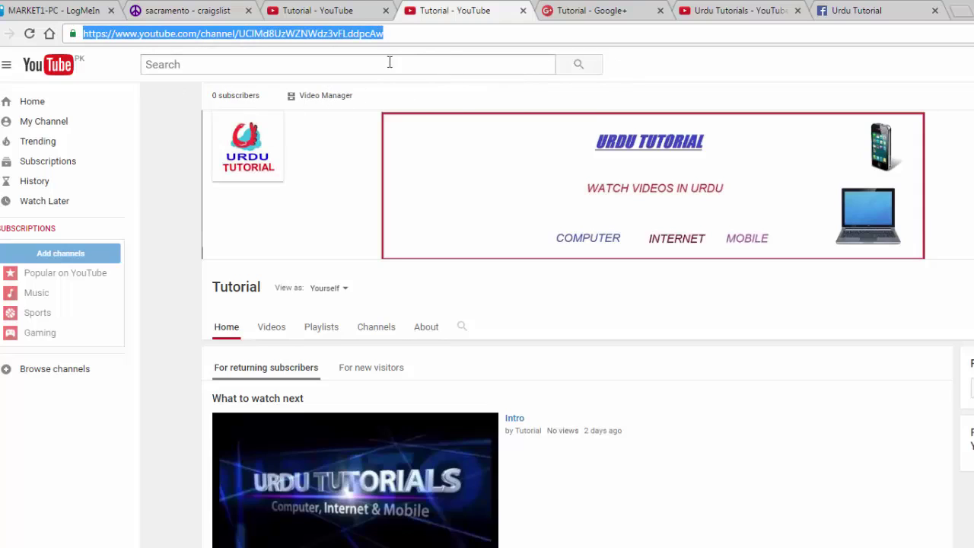
Paste the copied YouTube channel address as the URL of the Subscribe link
click(358, 11)
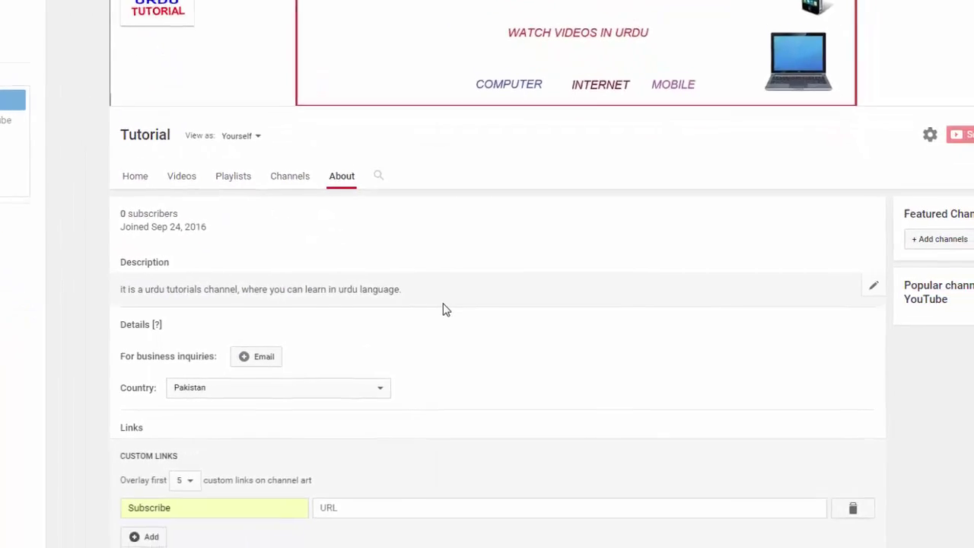
click(323, 473)
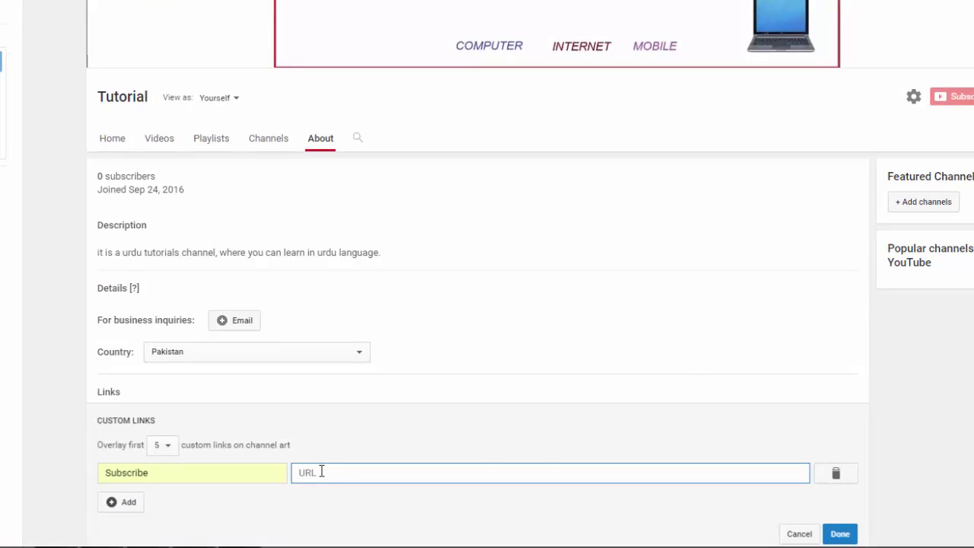
key(ctrl+v)
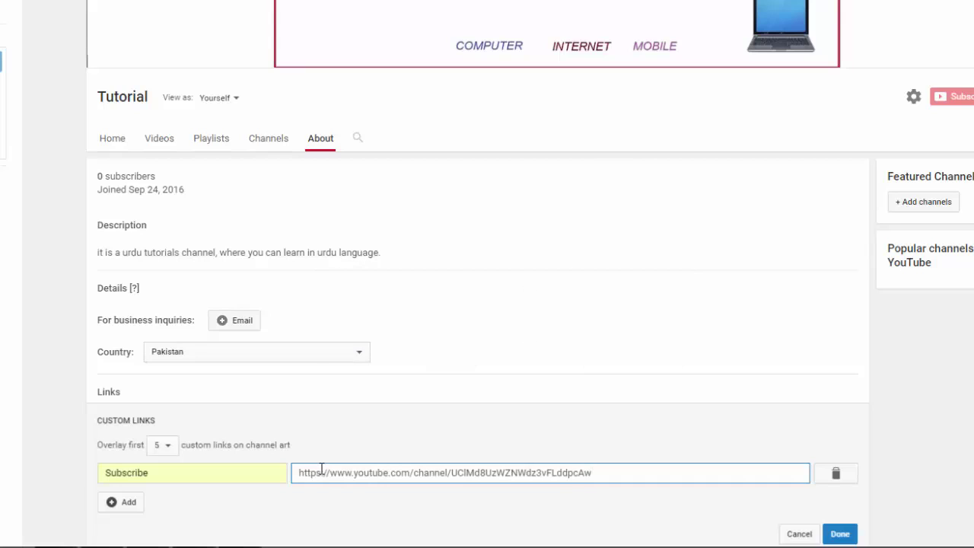
scroll(493, 432, down, 2)
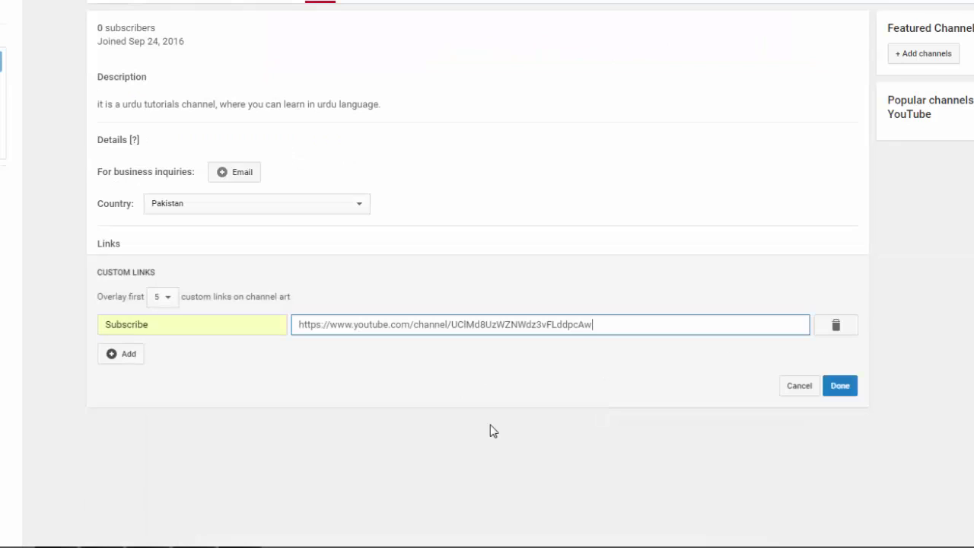
Add a second custom link below Subscribe with the title "Facebook"
click(128, 356)
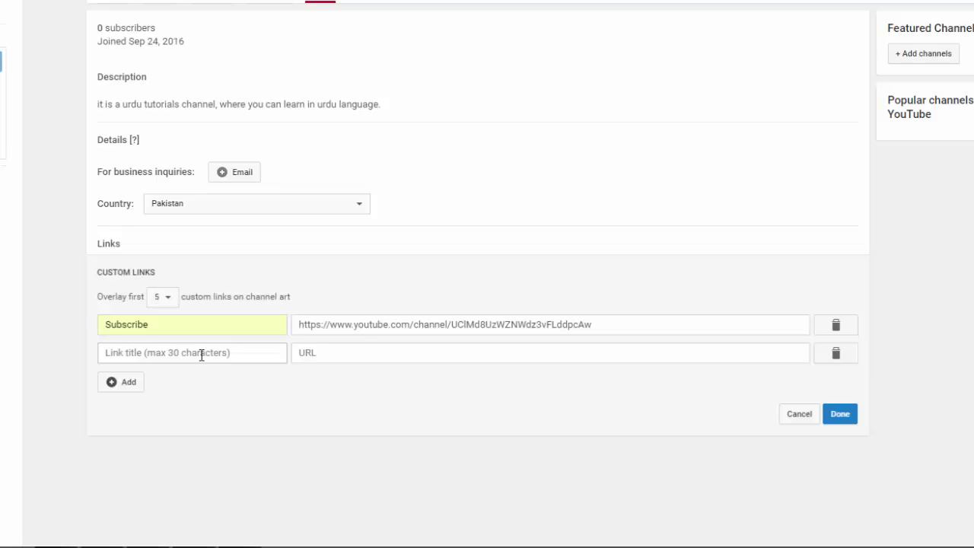
click(270, 356)
text(F)
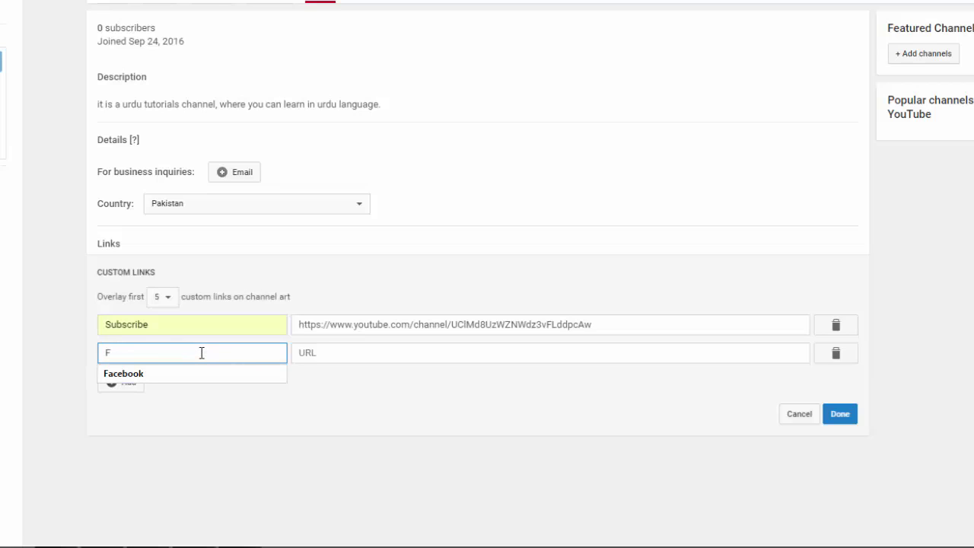
click(187, 372)
click(333, 356)
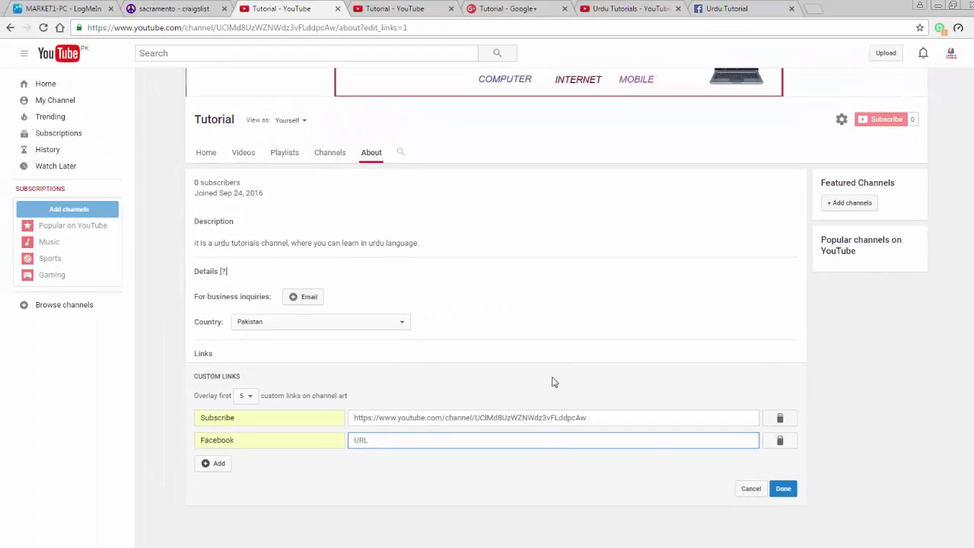
click(729, 8)
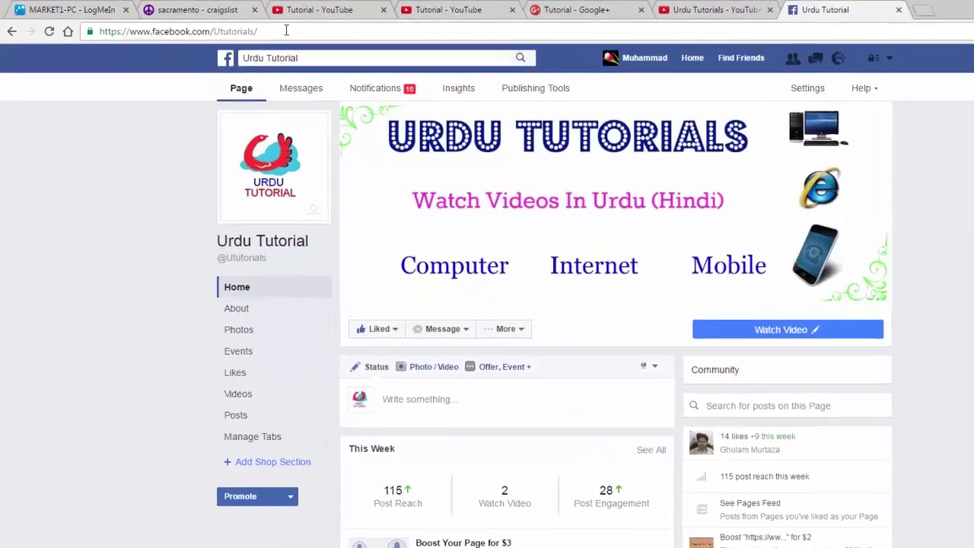
click(252, 27)
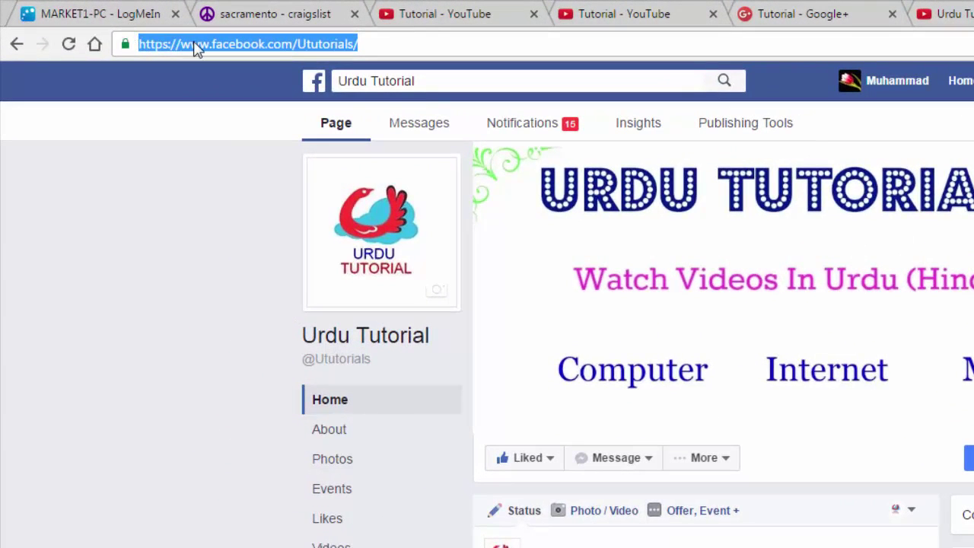
right_click(194, 47)
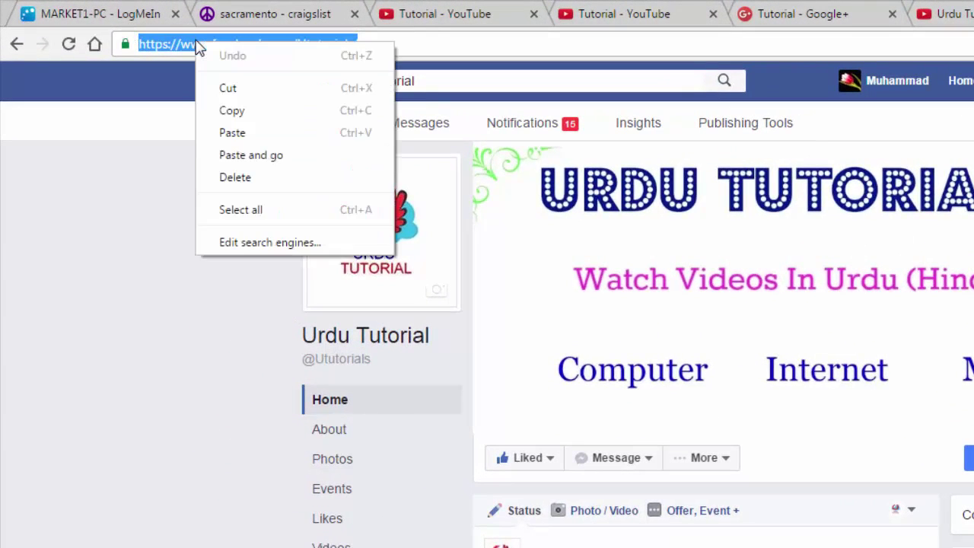
click(231, 112)
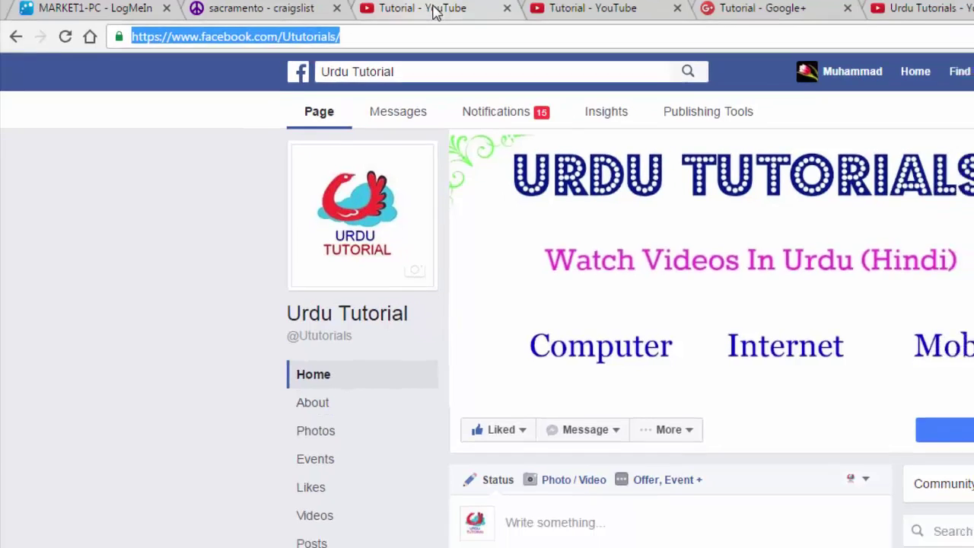
click(456, 15)
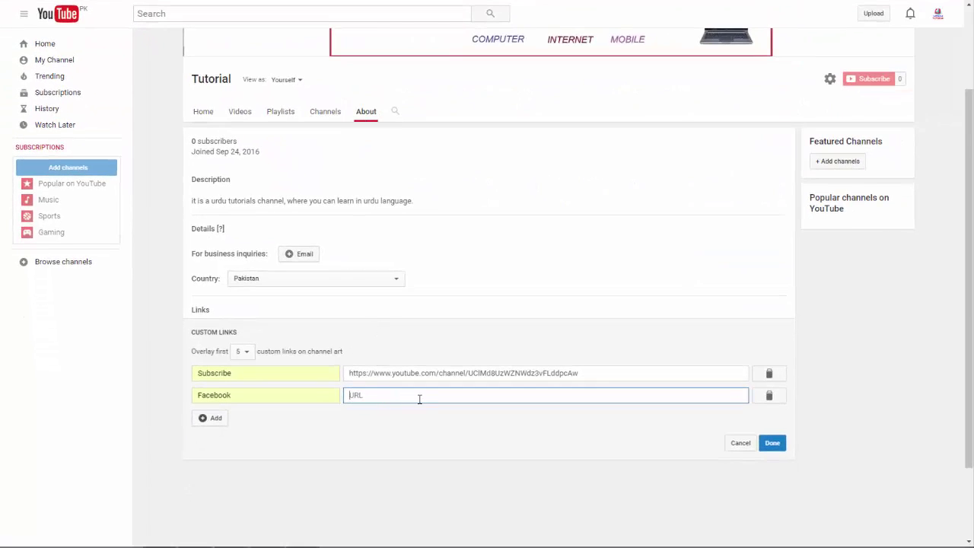
key(ctrl+v)
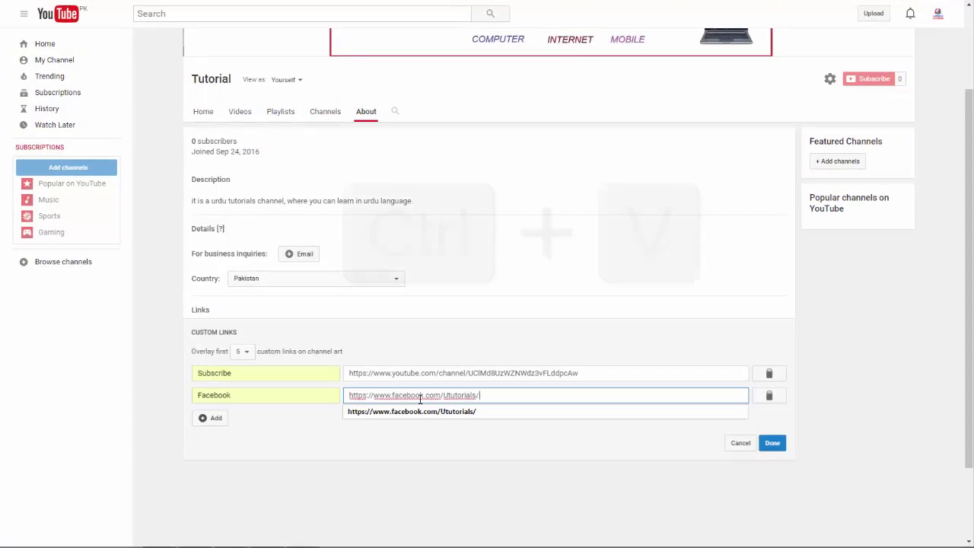
click(501, 444)
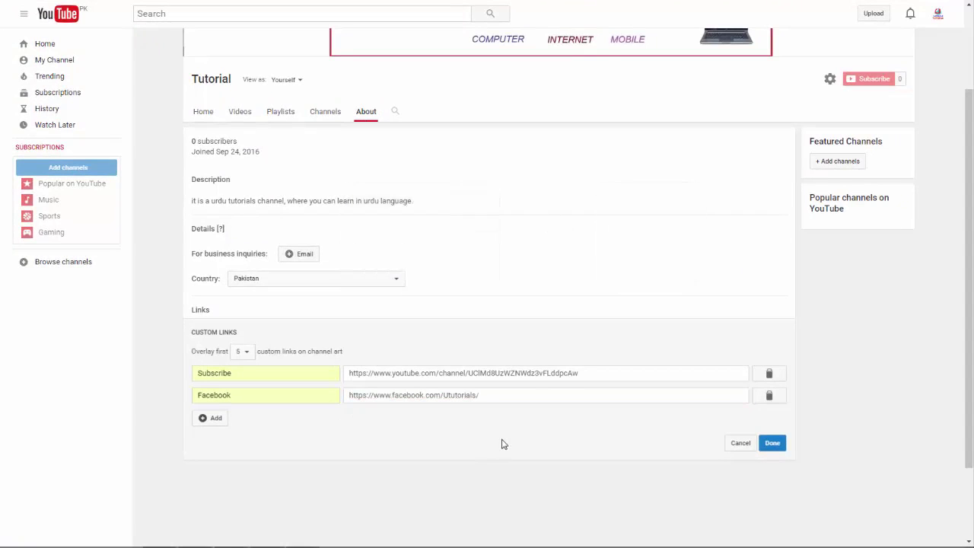
scroll(530, 354, up, 1)
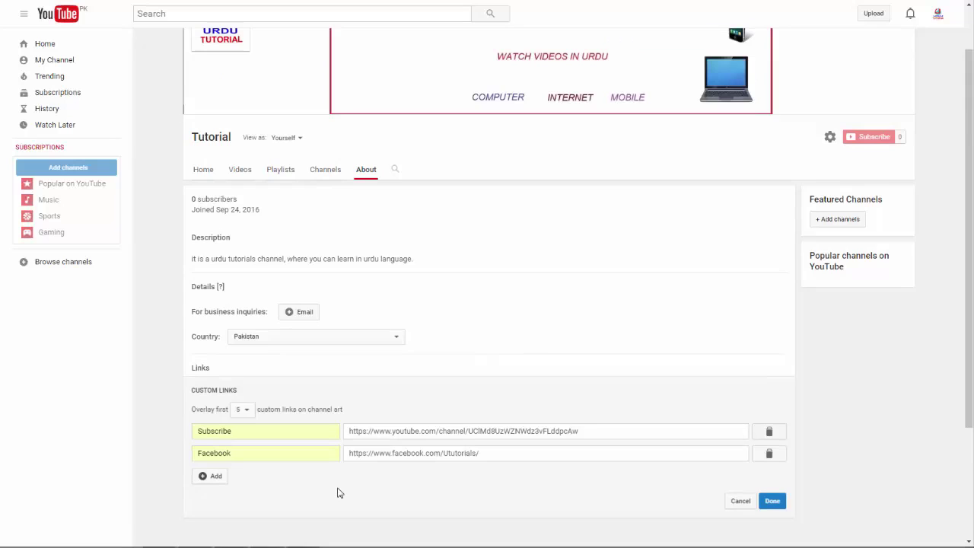
Add a third custom link row and set its URL to the address copied from the Tutorial channel's Google+ page
click(216, 478)
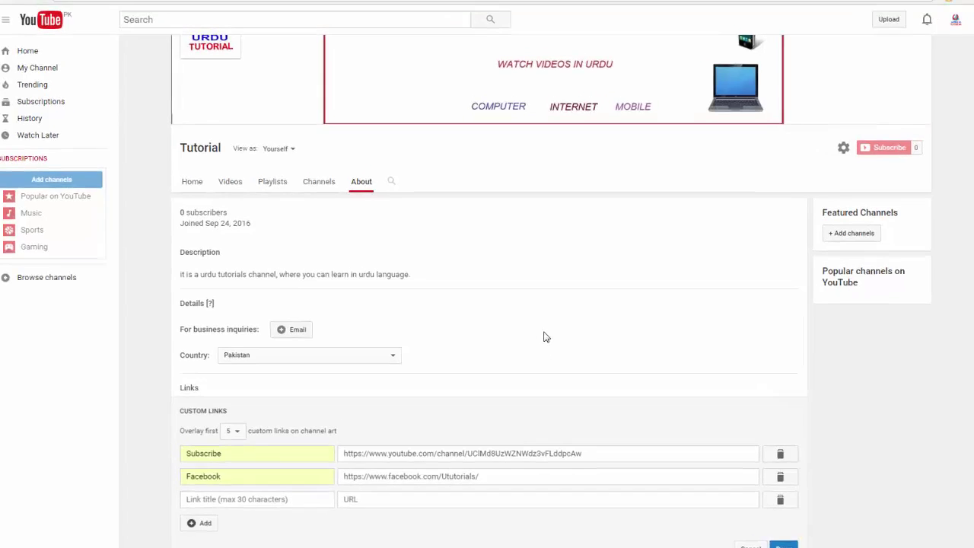
click(514, 12)
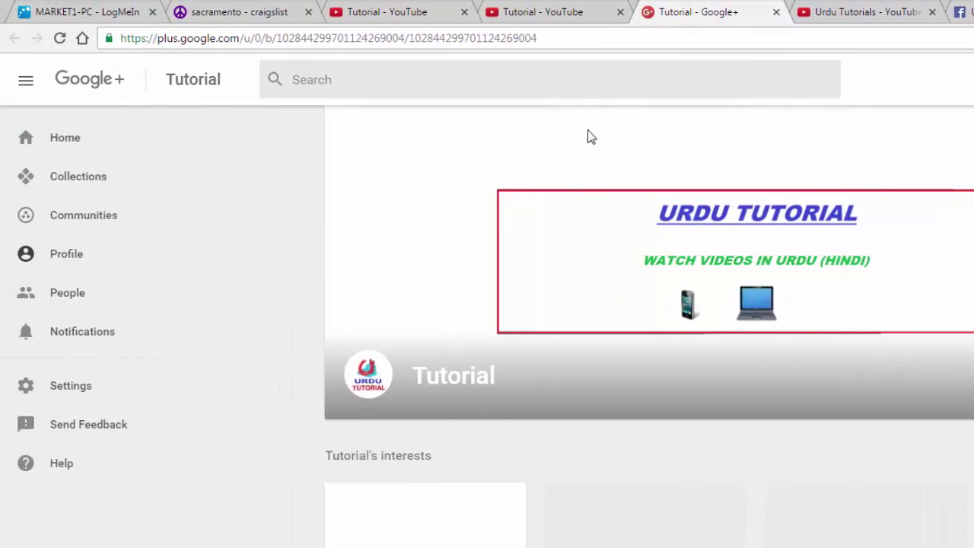
click(548, 36)
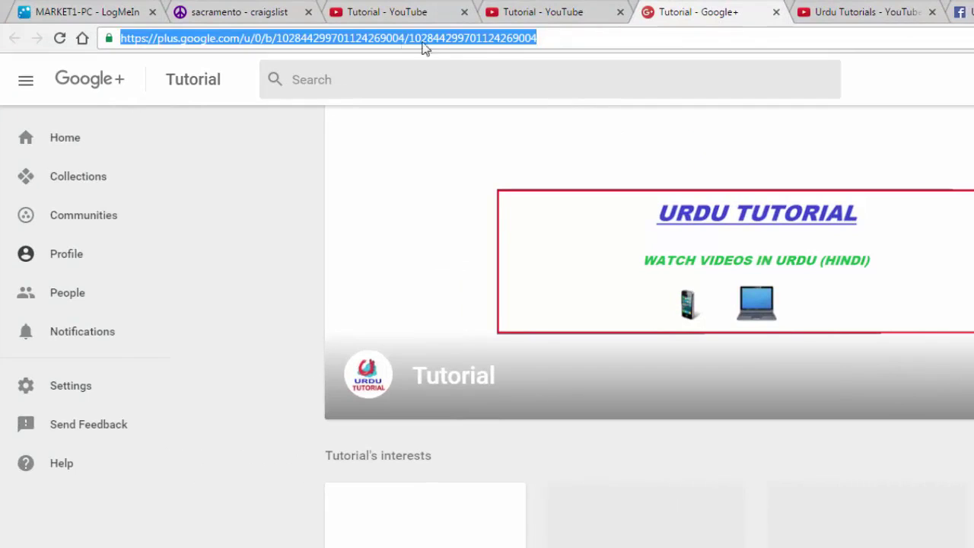
right_click(398, 34)
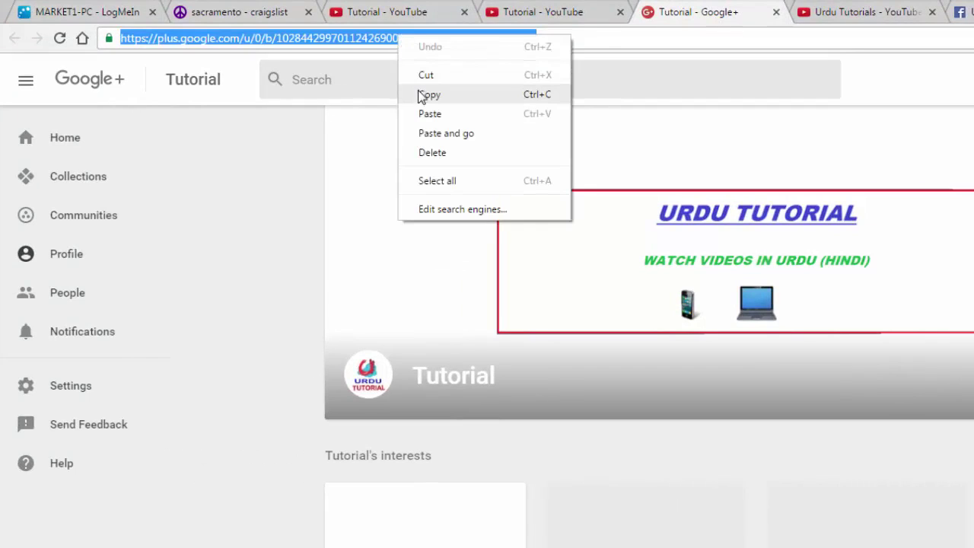
click(419, 94)
click(420, 13)
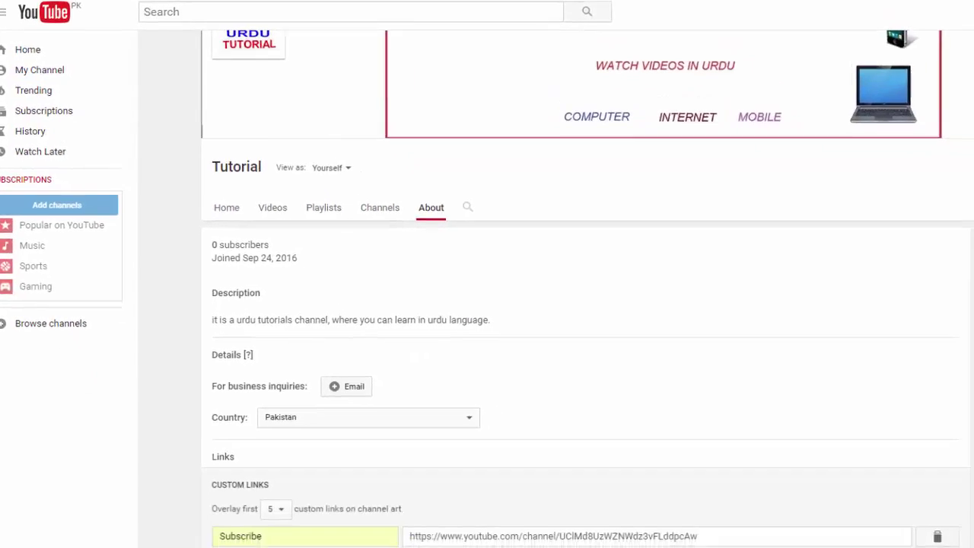
click(349, 468)
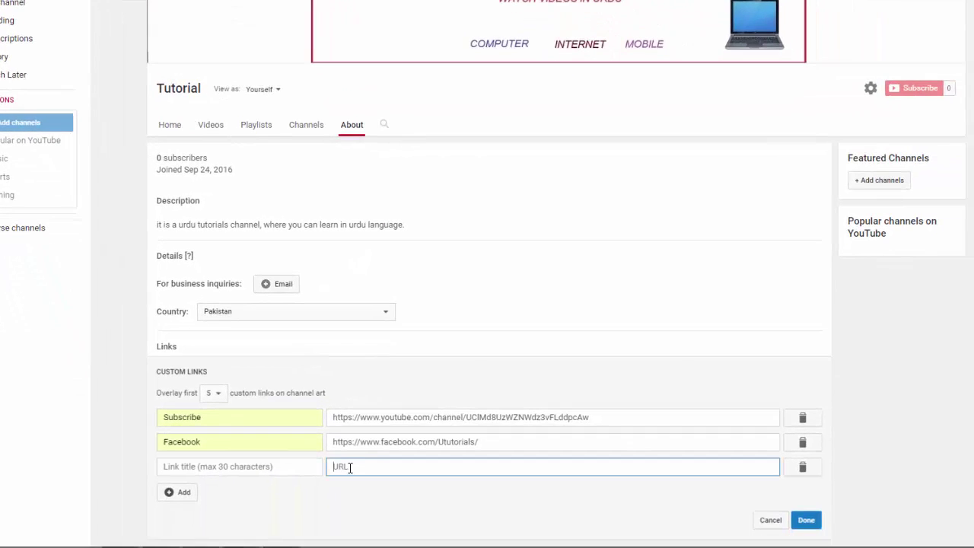
key(ctrl+v)
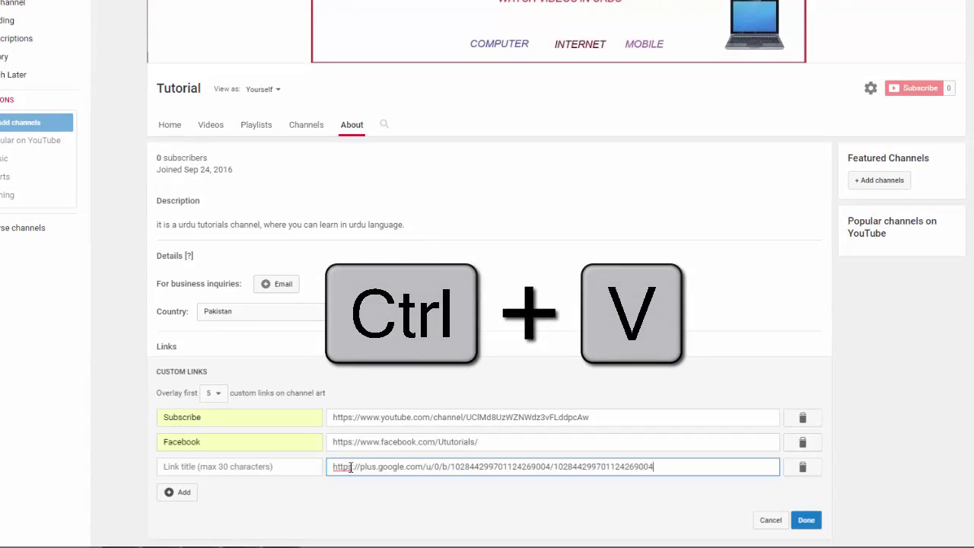
Title the third custom link "G+"
click(299, 466)
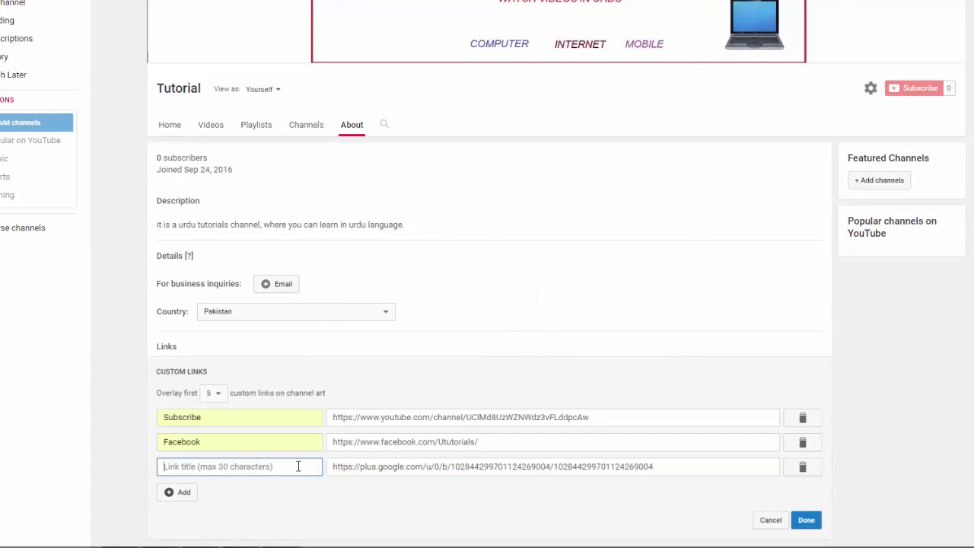
text(G+)
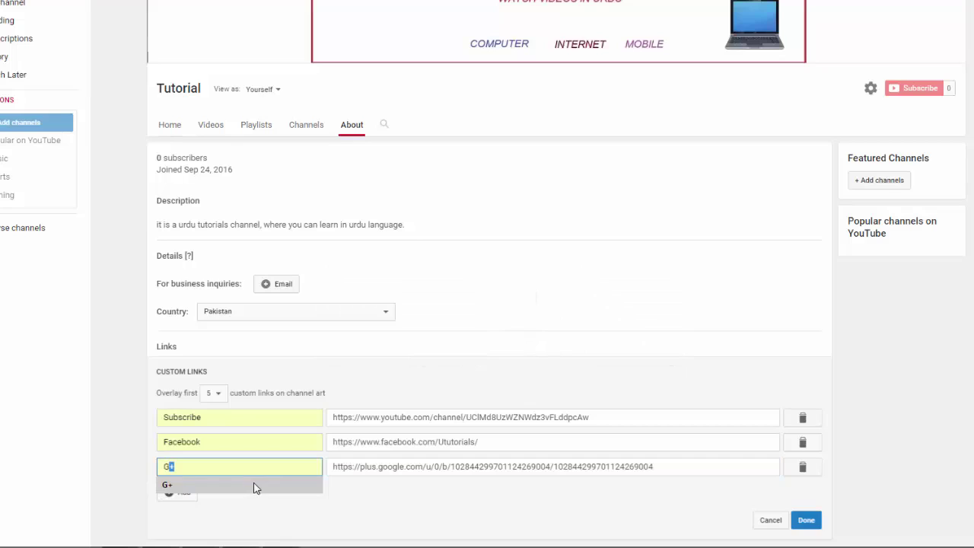
click(254, 486)
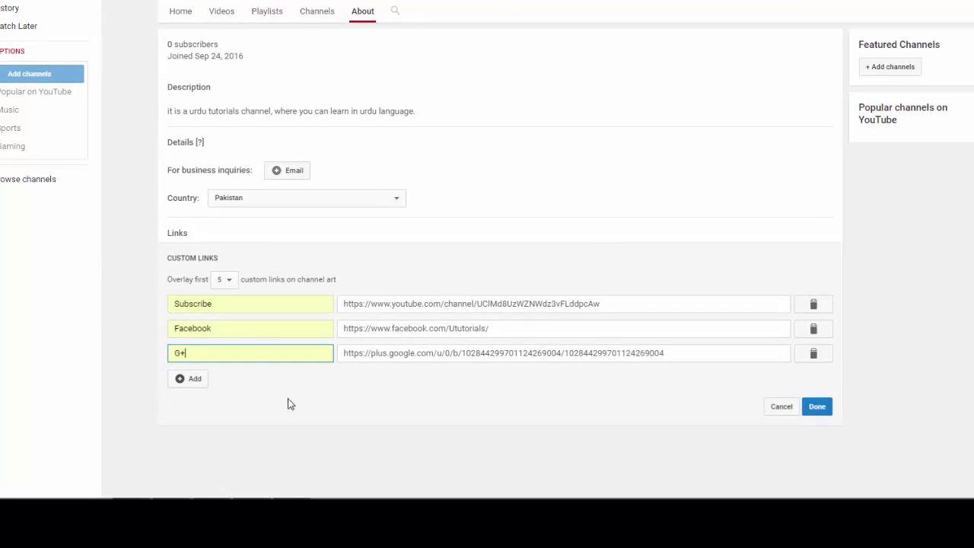
Save the Subscribe, Facebook and G+ custom links to the channel
scroll(662, 243, up, 3)
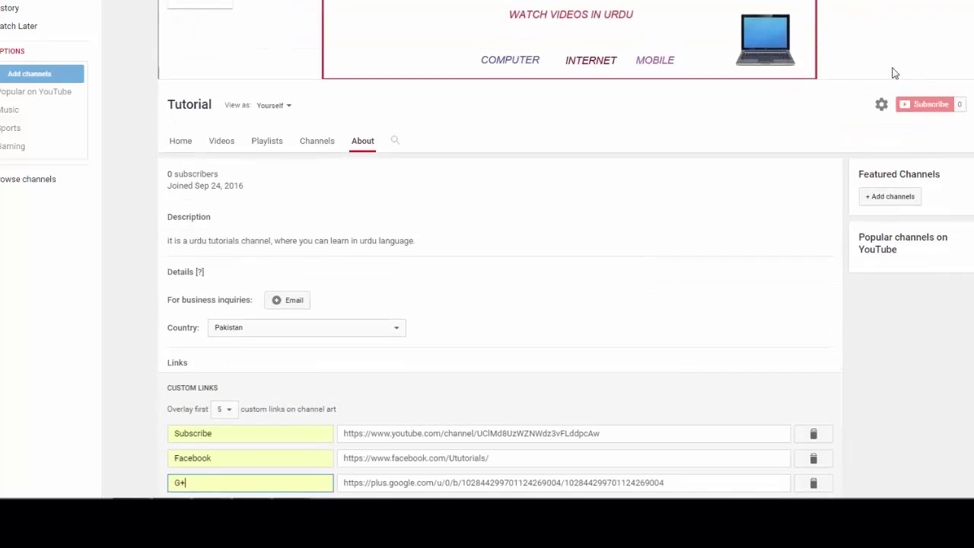
scroll(639, 297, down, 4)
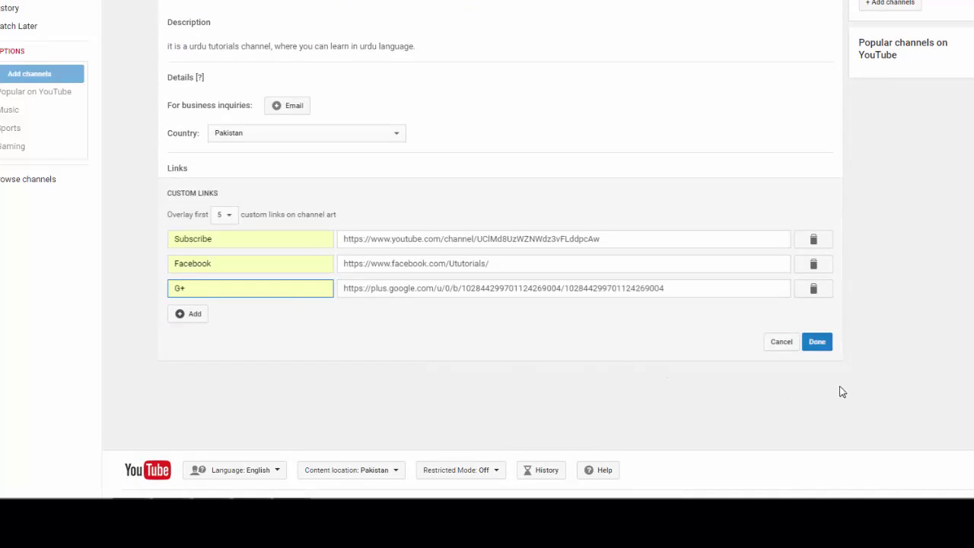
click(818, 345)
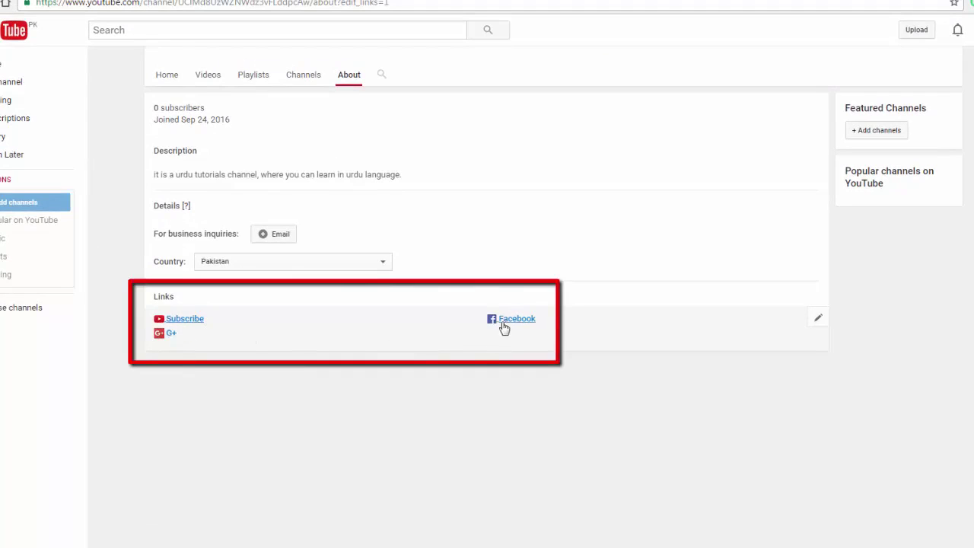
Open the edit options for the channel art banner
scroll(604, 358, up, 3)
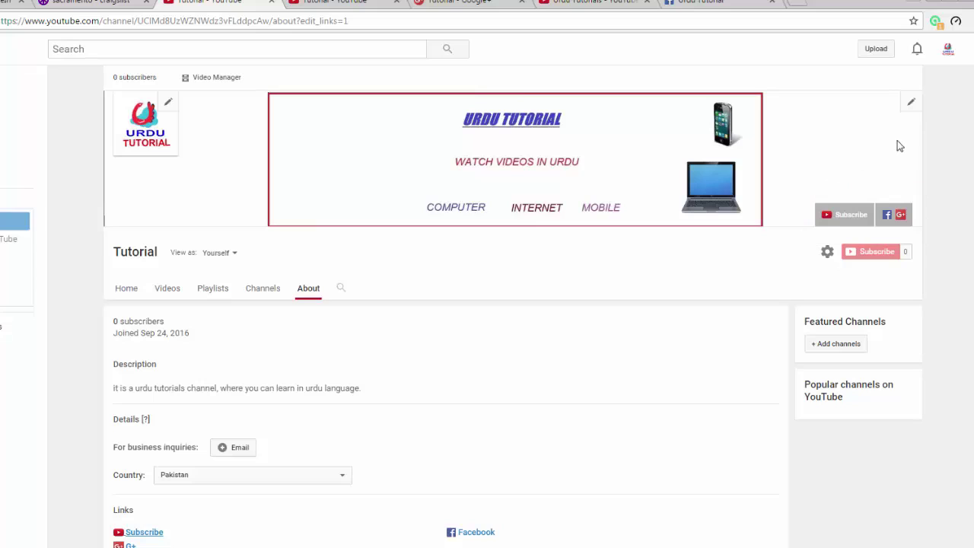
click(913, 105)
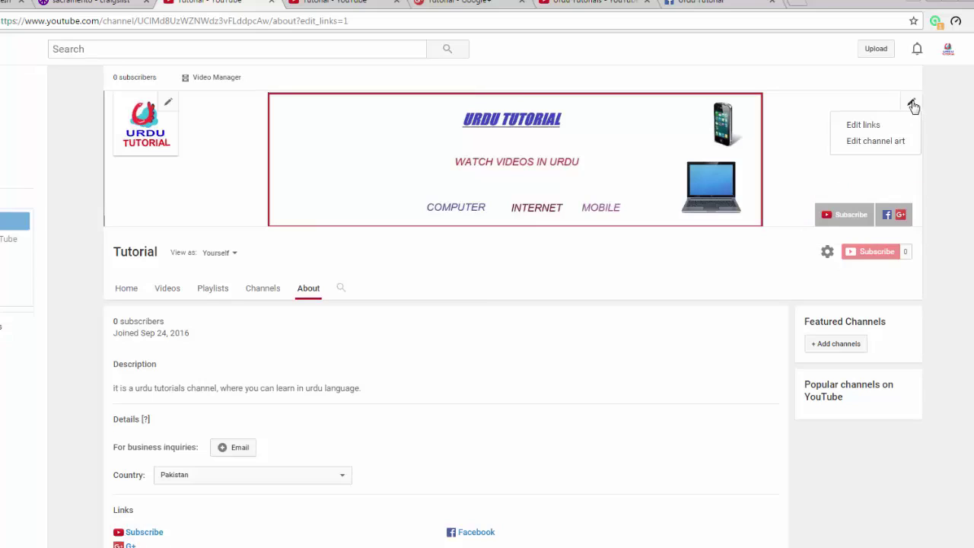